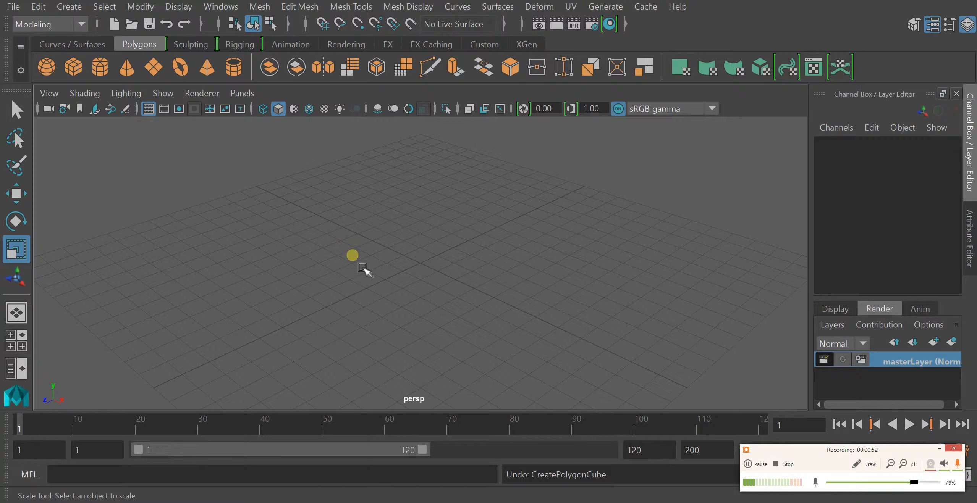
# Step: Create a polygon cube at the grid's origin and keep it selected
pyautogui.click(75, 71)
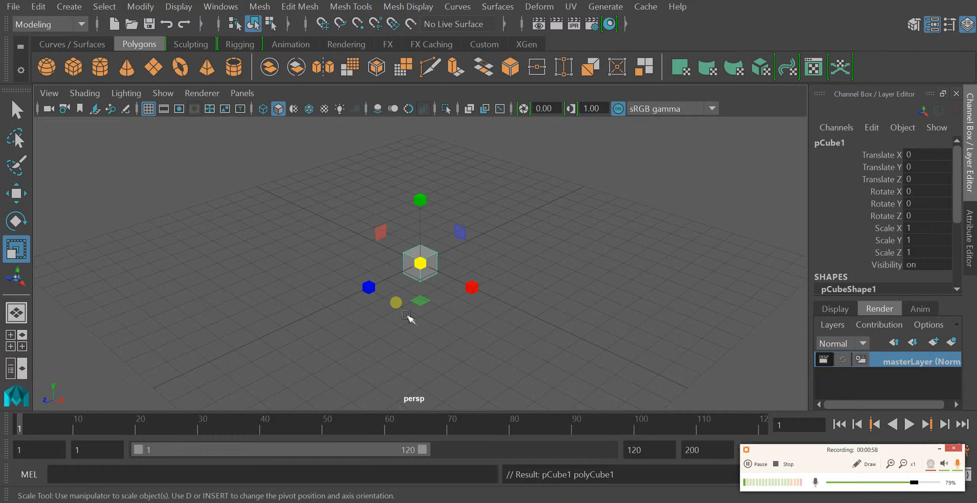
pyautogui.click(570, 255)
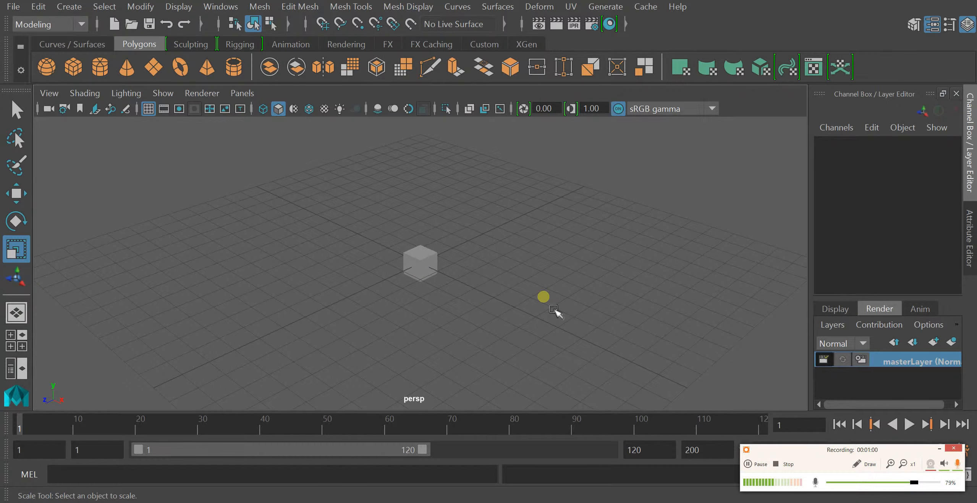
pyautogui.click(433, 269)
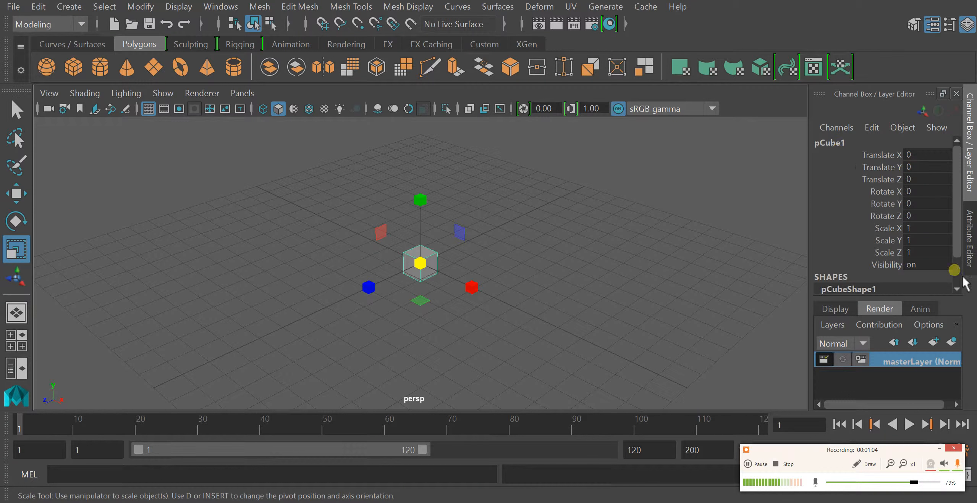
pyautogui.moveTo(956, 228); pyautogui.dragTo(949, 198)
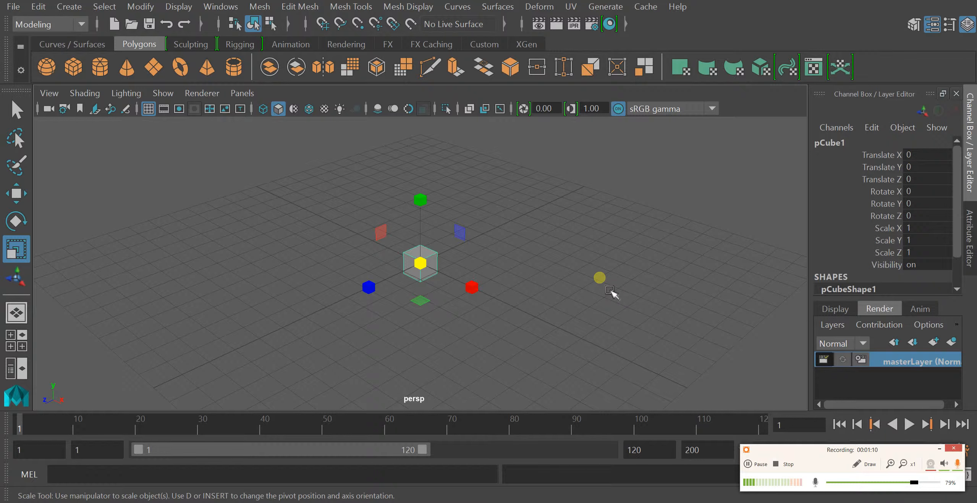
# Step: Move the cube freely with the Move tool to about X 0.99, Y 0.34, Z -6.28
pyautogui.press('w')
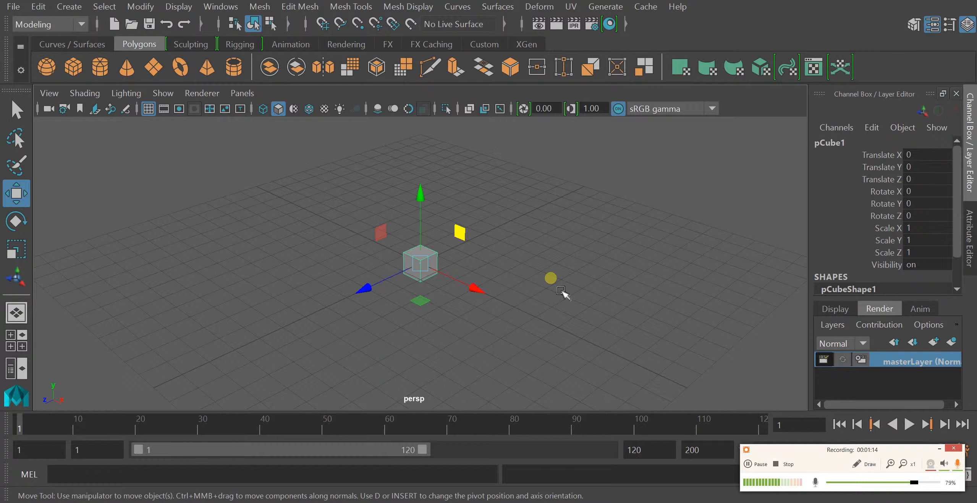
pyautogui.moveTo(365, 289); pyautogui.dragTo(471, 241)
pyautogui.moveTo(586, 248); pyautogui.dragTo(610, 286)
pyautogui.moveTo(551, 167)
pyautogui.mouseDown()
pyautogui.moveTo(571, 292)
pyautogui.moveTo(536, 187)
pyautogui.moveTo(542, 156)
pyautogui.mouseUp()
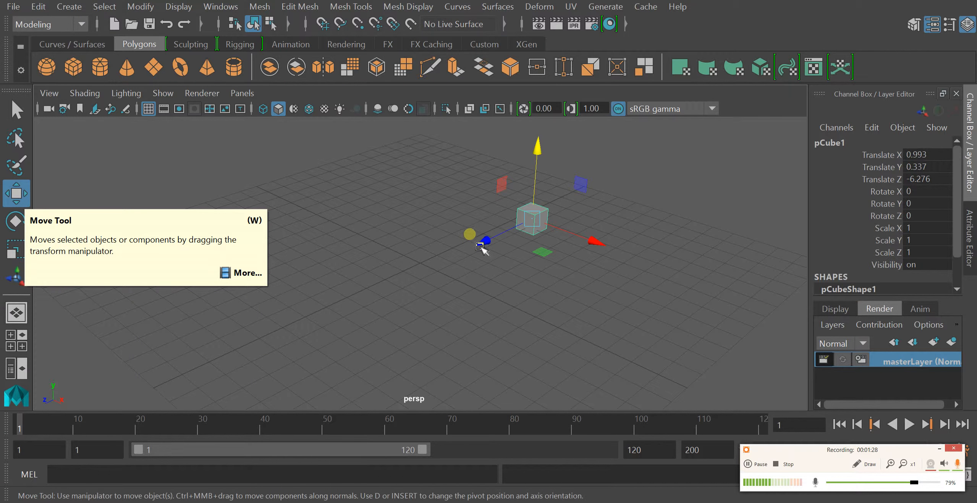
# Step: Move the cube along Z to about -0.31, and within the XY plane to about X 0.30, Y 0.70
pyautogui.moveTo(487, 246); pyautogui.dragTo(402, 304)
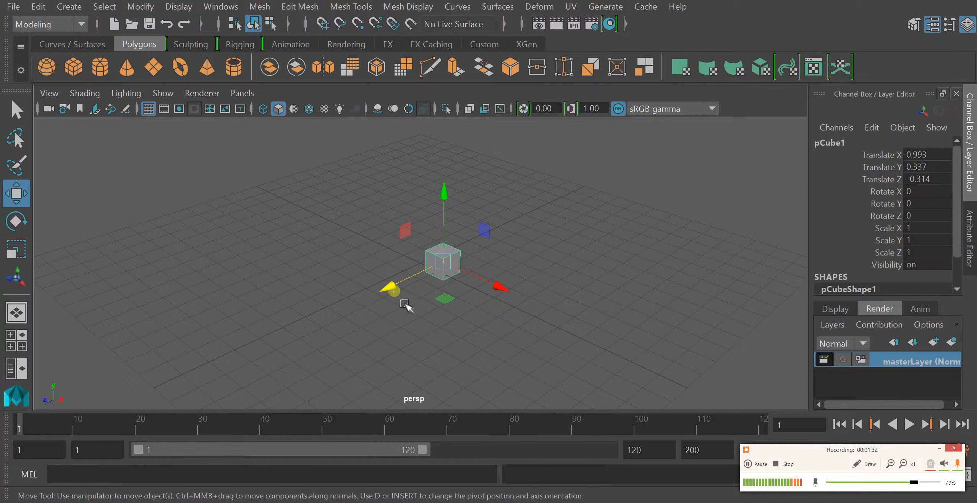
pyautogui.click(401, 298)
pyautogui.click(431, 272)
pyautogui.click(485, 239)
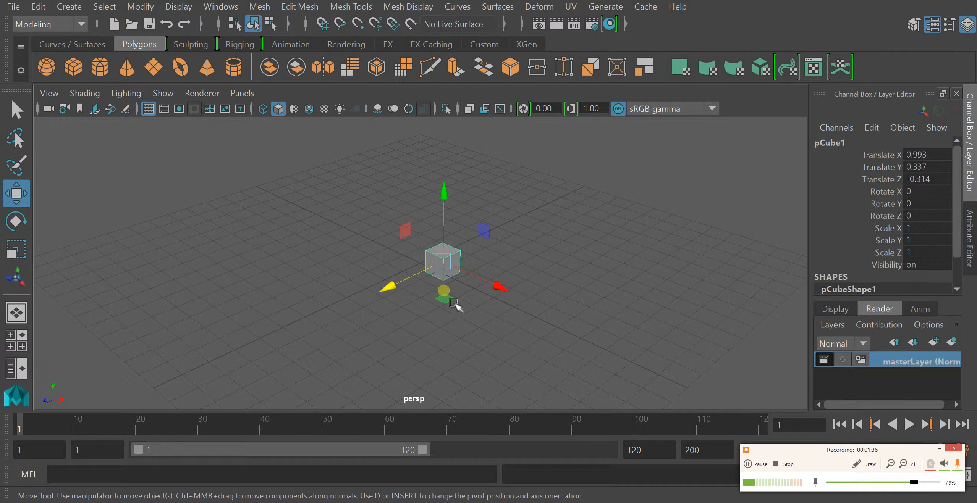
pyautogui.moveTo(469, 281); pyautogui.dragTo(485, 235)
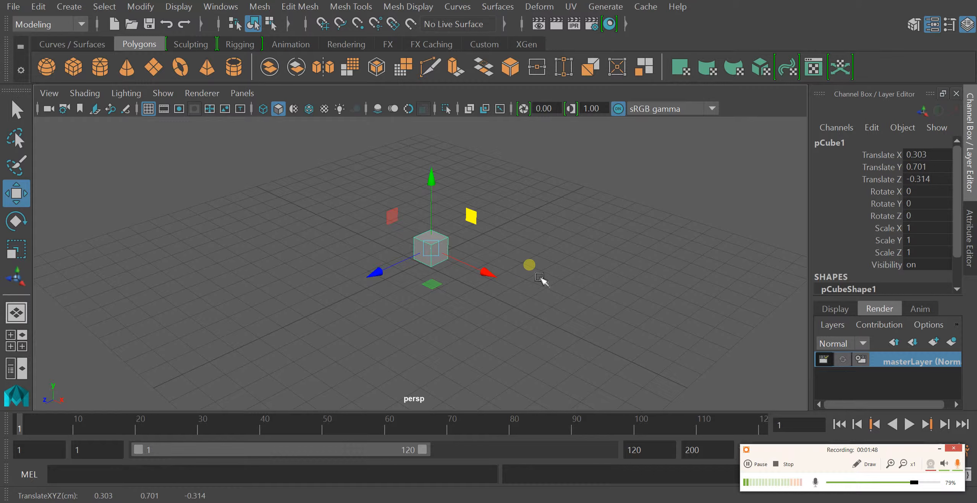
# Step: Show the four-view layout and move the cube in the XY plane to about X -1.04, Y -0.15
pyautogui.press('space')
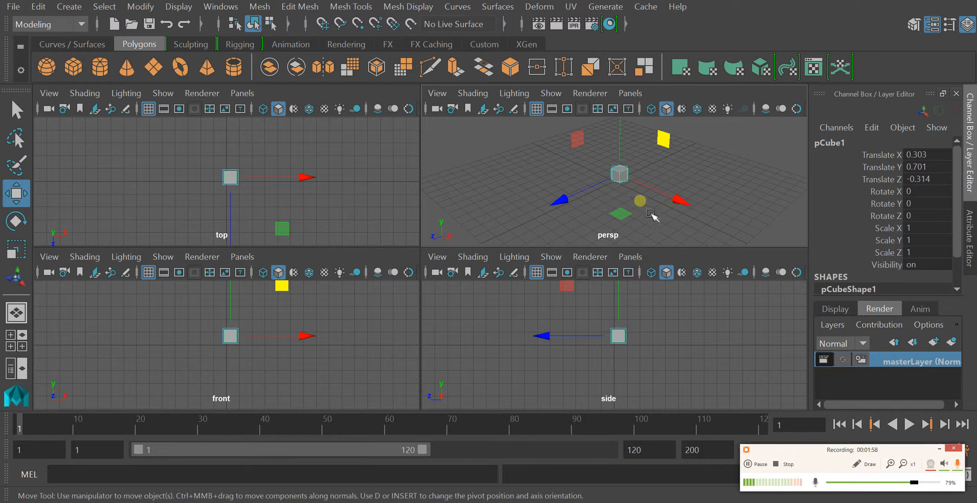
pyautogui.moveTo(666, 141); pyautogui.dragTo(671, 162)
pyautogui.click(611, 399)
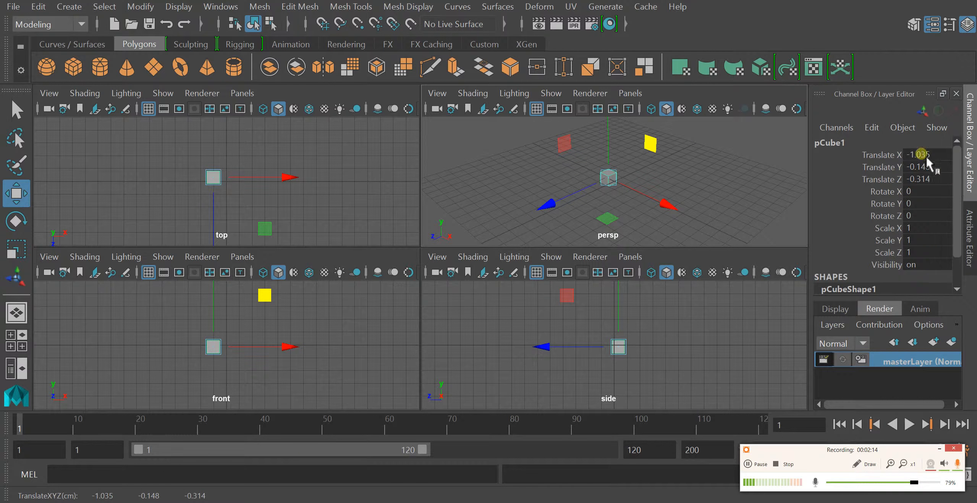
# Step: Return the cube to the origin by setting its Translate X, Y and Z values to 0
pyautogui.write('0')
pyautogui.click(939, 168)
pyautogui.write('0')
pyautogui.click(939, 179)
pyautogui.write('0')
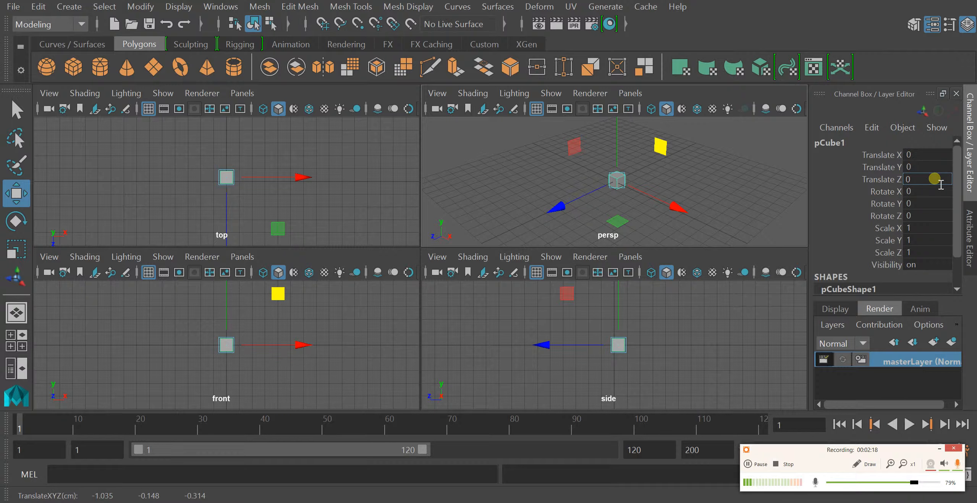
pyautogui.click(931, 167)
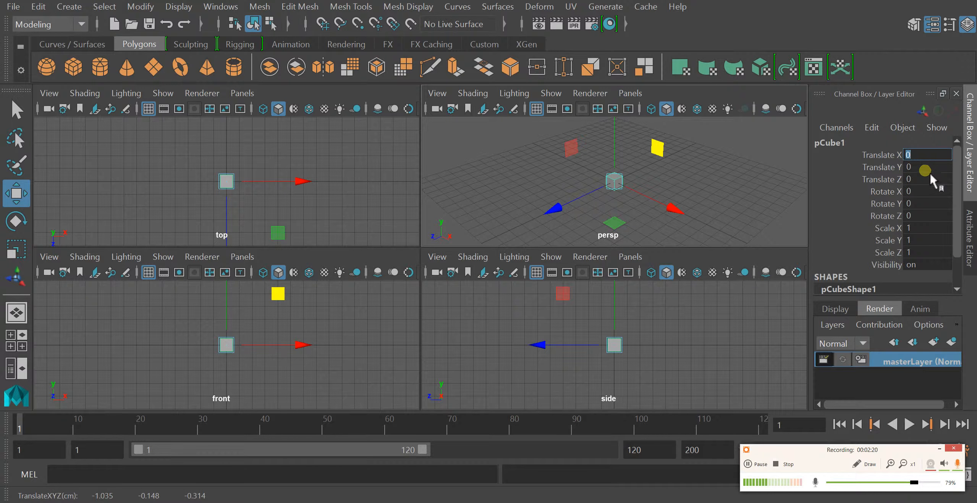
# Step: Move the cube along the X axis to about -7.77 and deselect it
pyautogui.moveTo(681, 219); pyautogui.dragTo(615, 201)
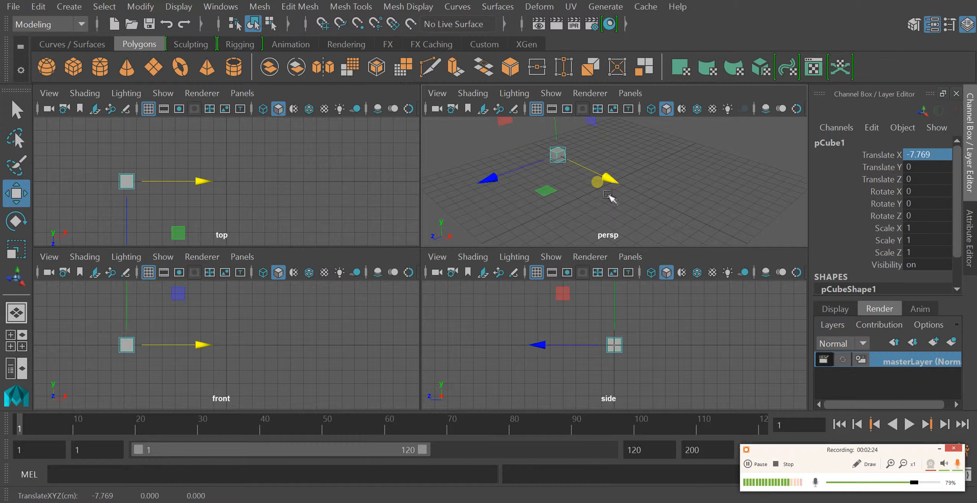
pyautogui.click(686, 225)
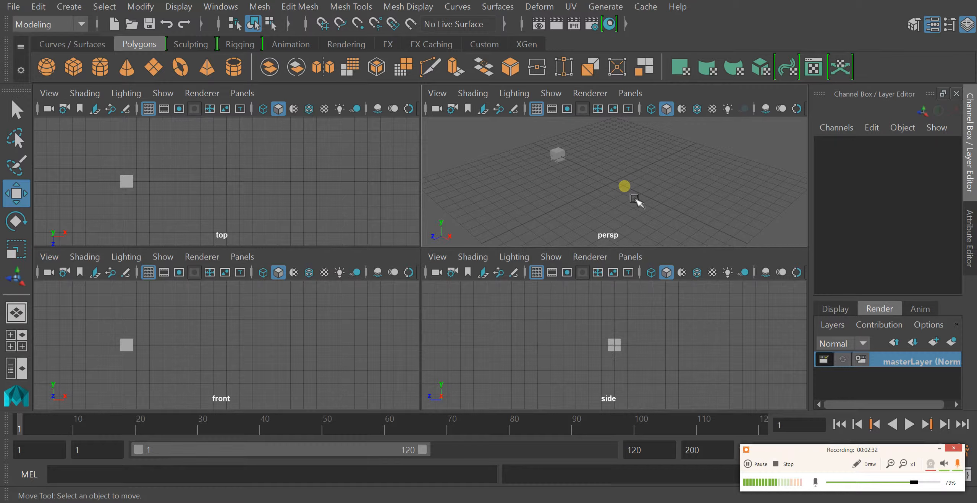
# Step: Toggle between the four-view layout and full-size individual views, ending with the perspective view maximized
pyautogui.press('space')
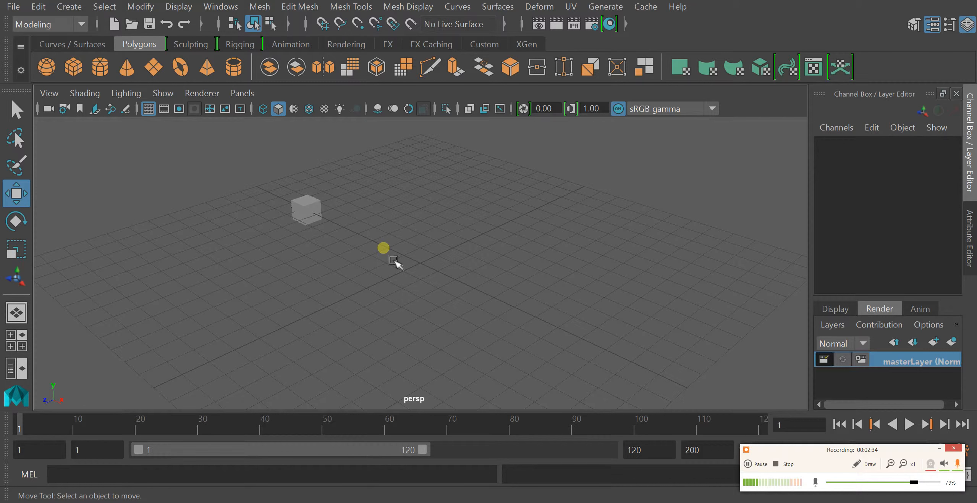
pyautogui.press('space')
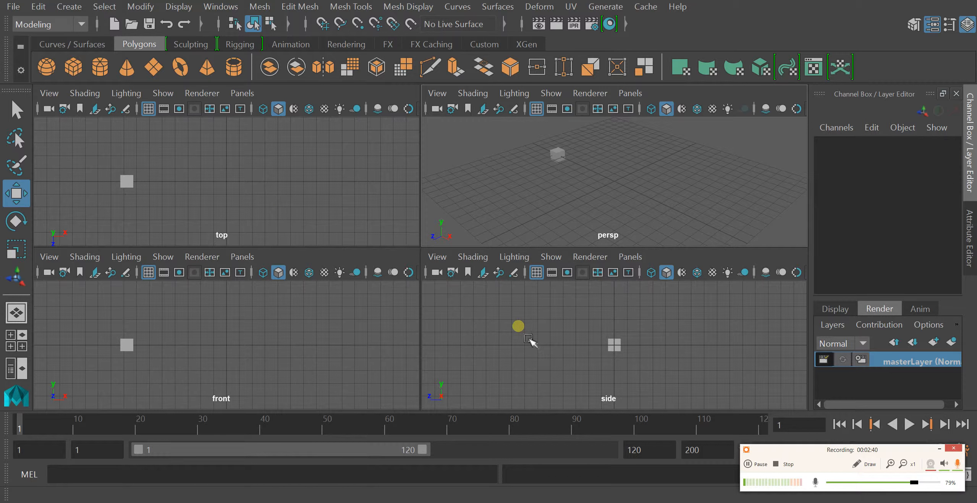
pyautogui.press('space')
pyautogui.press('space')
pyautogui.press('space')
pyautogui.press('space')
pyautogui.press('space')
pyautogui.press('space')
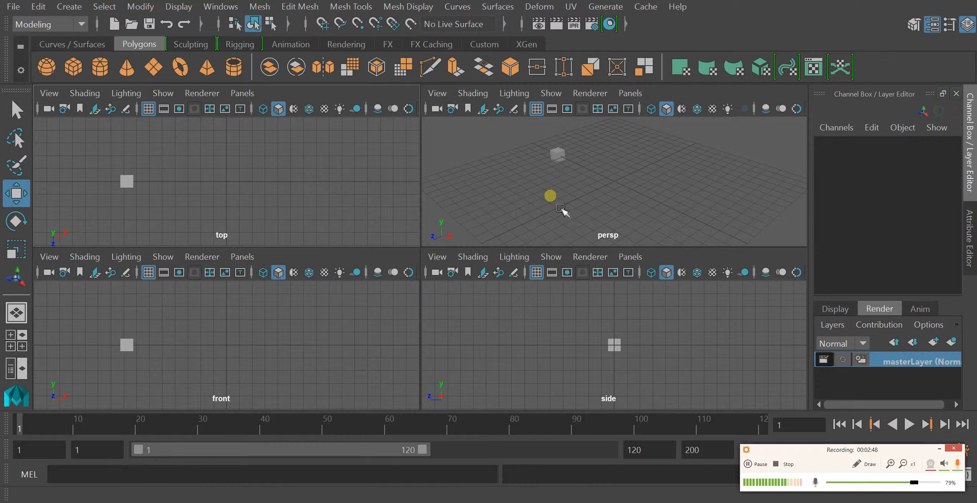
pyautogui.press('space')
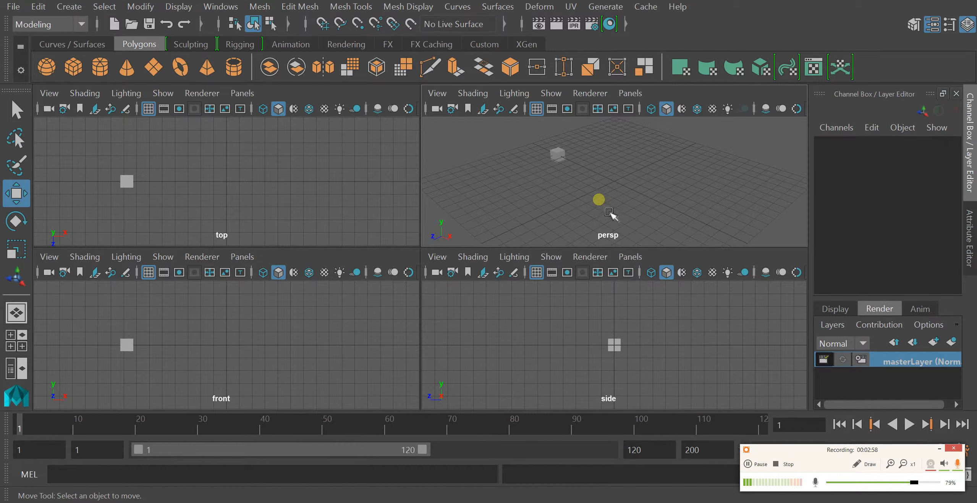
pyautogui.press('space')
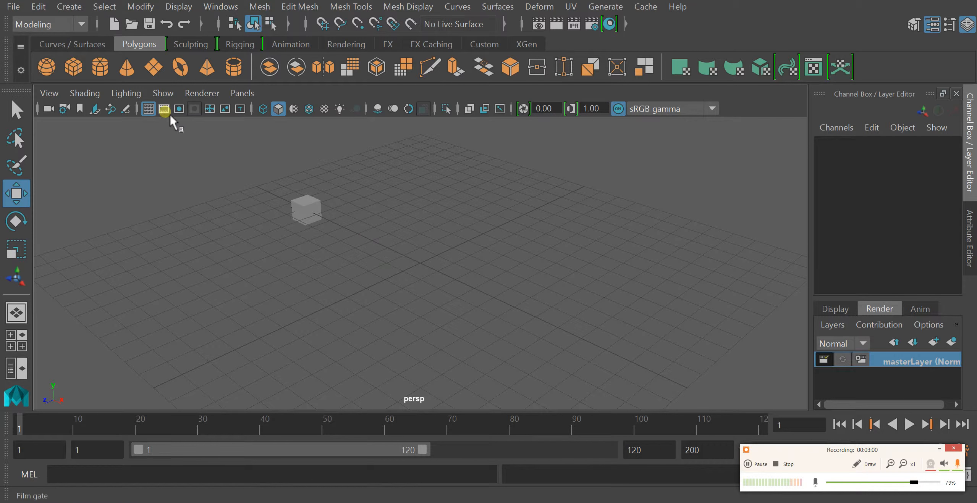
# Step: Create a polygon cone at the origin and rename the existing cube to CUBE
pyautogui.click(125, 74)
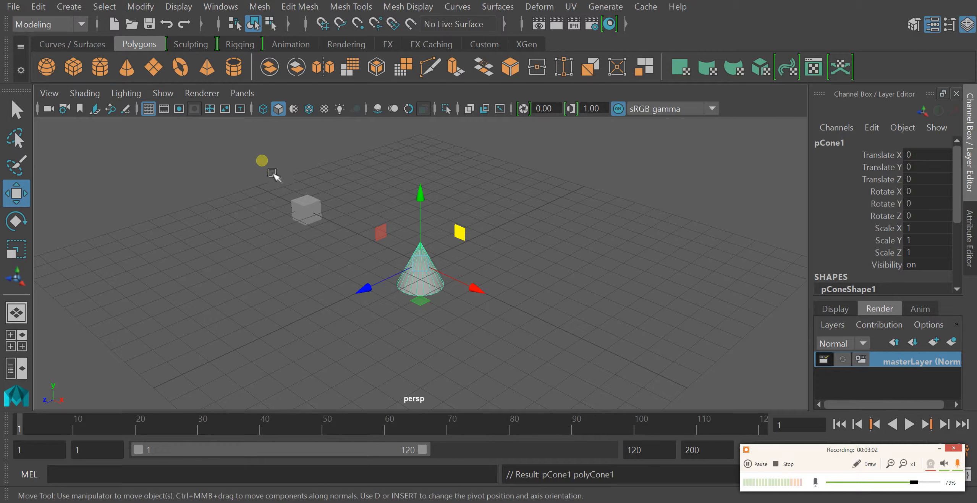
pyautogui.moveTo(424, 284); pyautogui.dragTo(431, 271)
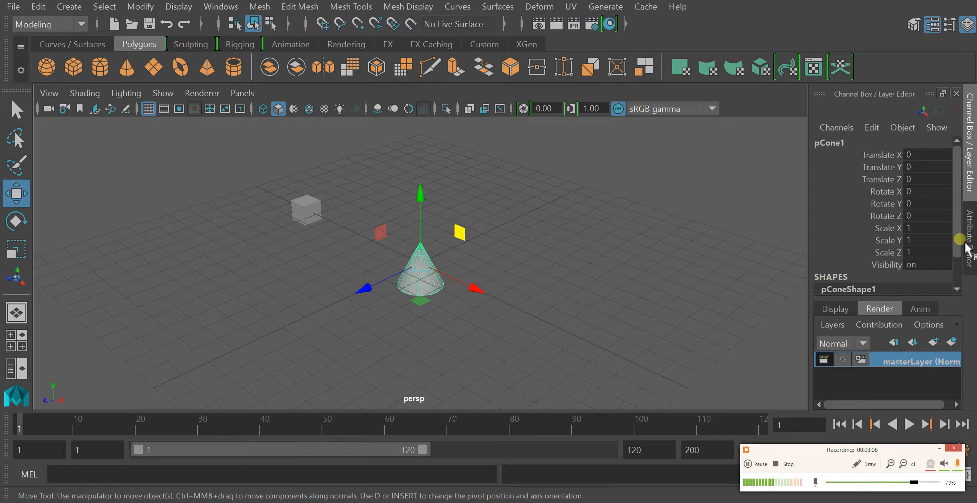
pyautogui.click(311, 219)
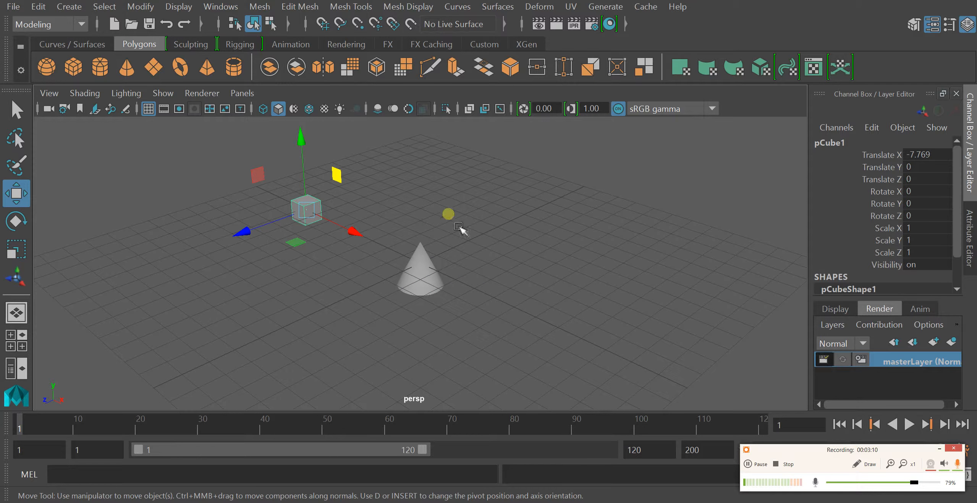
pyautogui.doubleClick(836, 143)
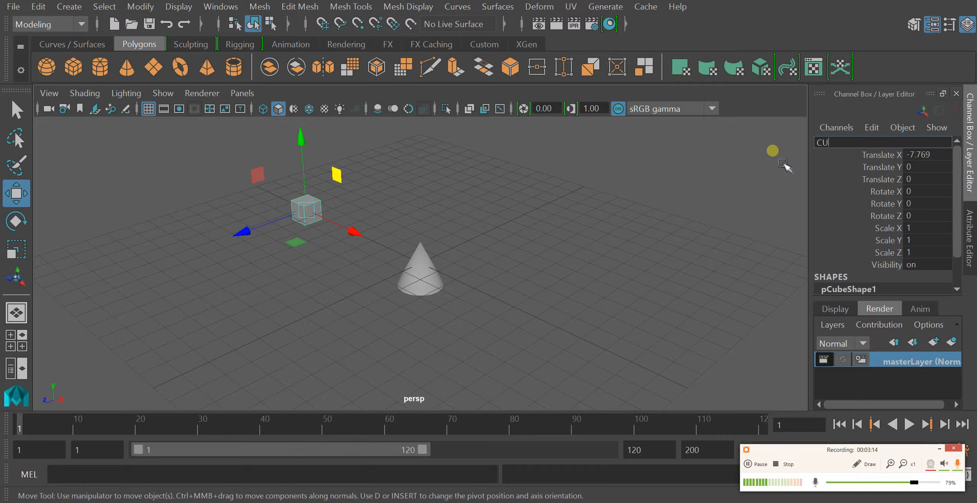
# Step: Move the cone along Z to about -7.21 and the cube along Z to about -1.06, then clear the selection
pyautogui.click(428, 287)
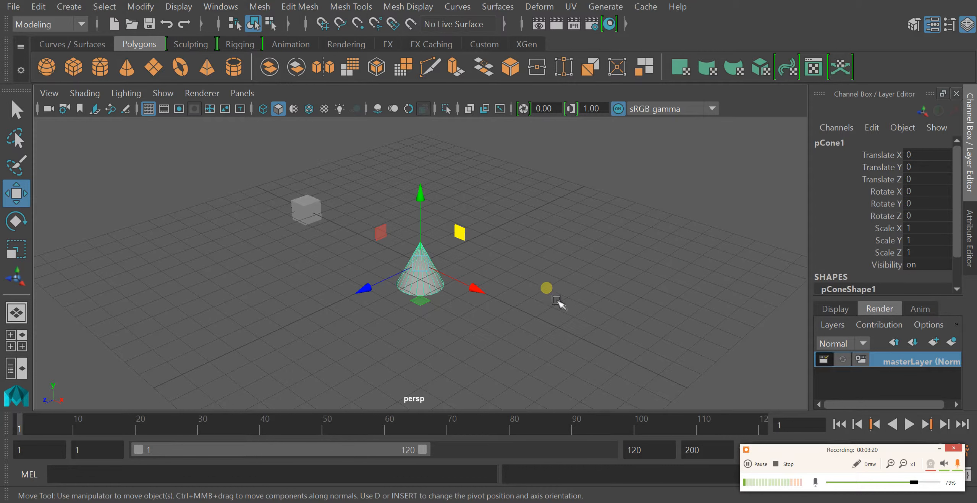
pyautogui.moveTo(366, 292); pyautogui.dragTo(496, 259)
pyautogui.click(311, 226)
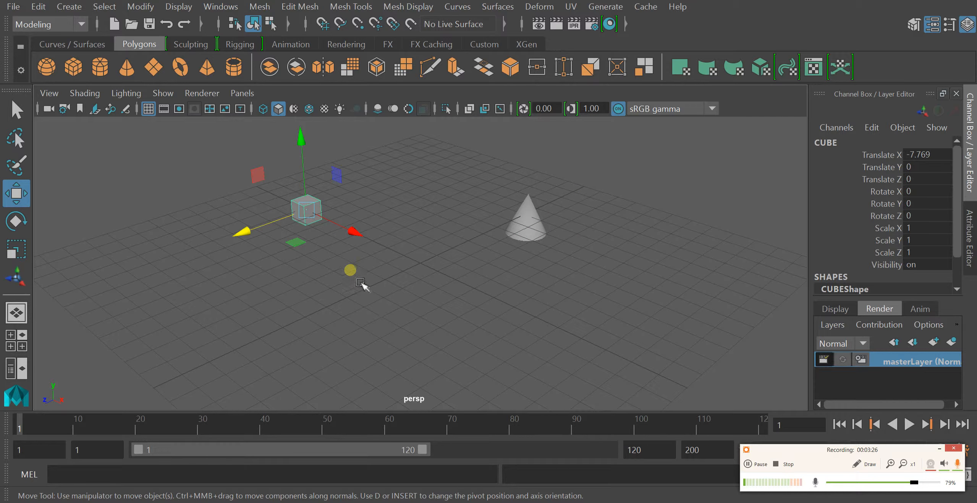
pyautogui.moveTo(248, 236)
pyautogui.mouseDown()
pyautogui.moveTo(279, 226)
pyautogui.moveTo(266, 230)
pyautogui.mouseUp()
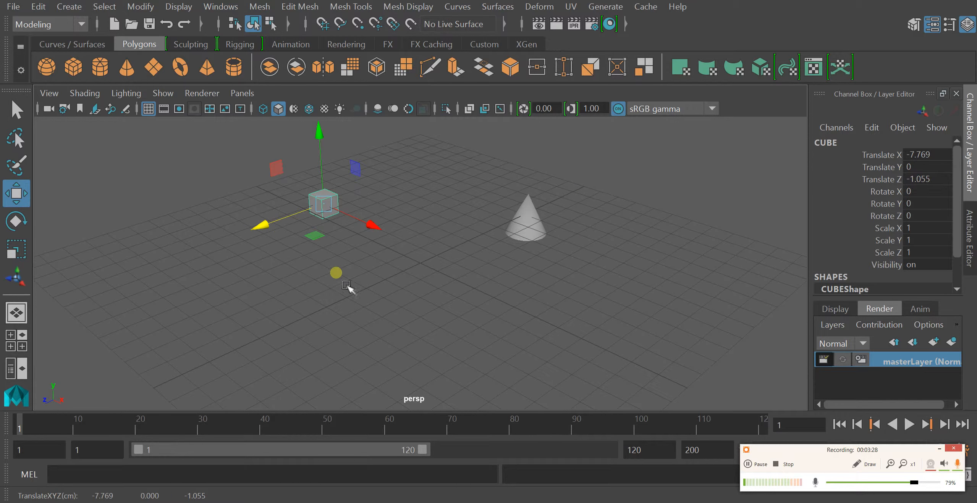
pyautogui.click(540, 319)
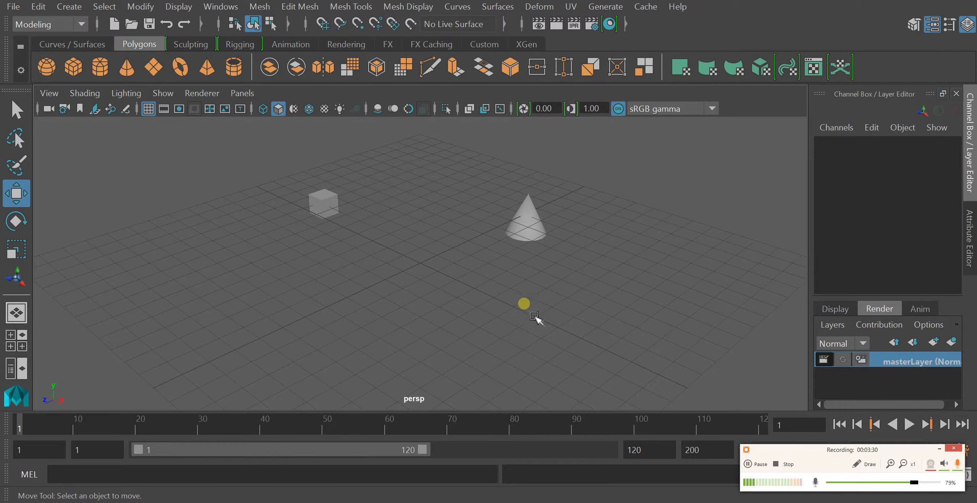
# Step: Rotate the cube freely with the Rotate tool to about X 5.3, Y -8.4, Z -147.1 degrees
pyautogui.press('e')
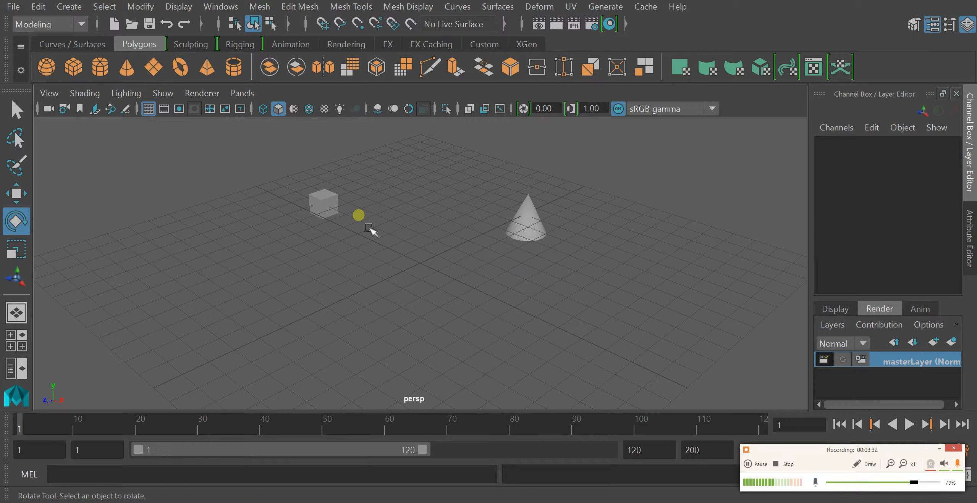
pyautogui.click(328, 202)
pyautogui.moveTo(318, 253); pyautogui.dragTo(375, 185)
pyautogui.moveTo(399, 274); pyautogui.dragTo(571, 211)
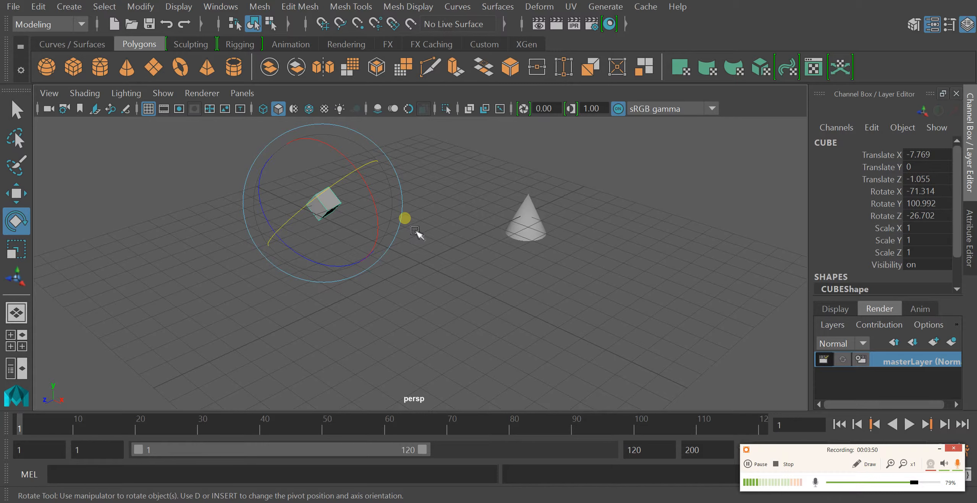
pyautogui.moveTo(414, 230); pyautogui.dragTo(512, 241)
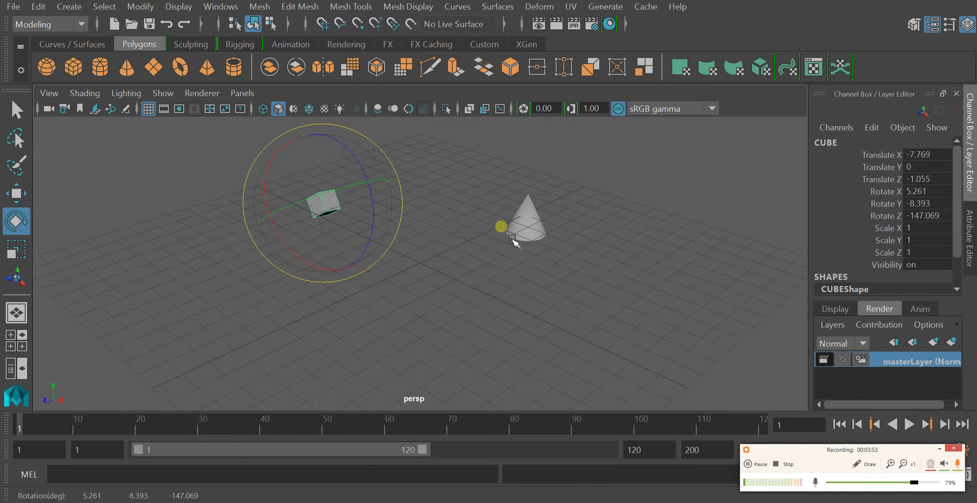
# Step: Rotate the cone freely to about X 180.4, Y 48.9, Z -175.0 degrees and deselect it
pyautogui.click(540, 236)
pyautogui.moveTo(598, 225); pyautogui.dragTo(584, 195)
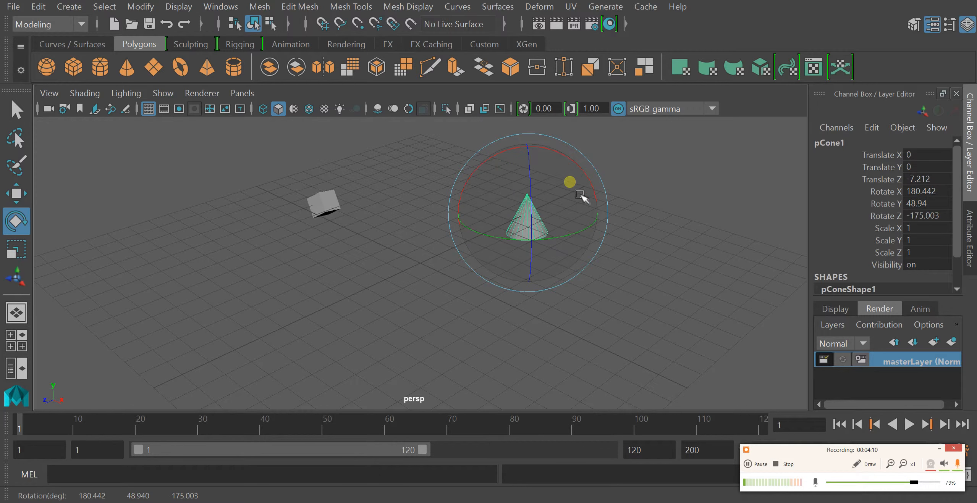
pyautogui.click(437, 312)
# Step: Scale the cone with the Scale tool to about 1.91 along Z and 1.026 along Y
pyautogui.click(529, 229)
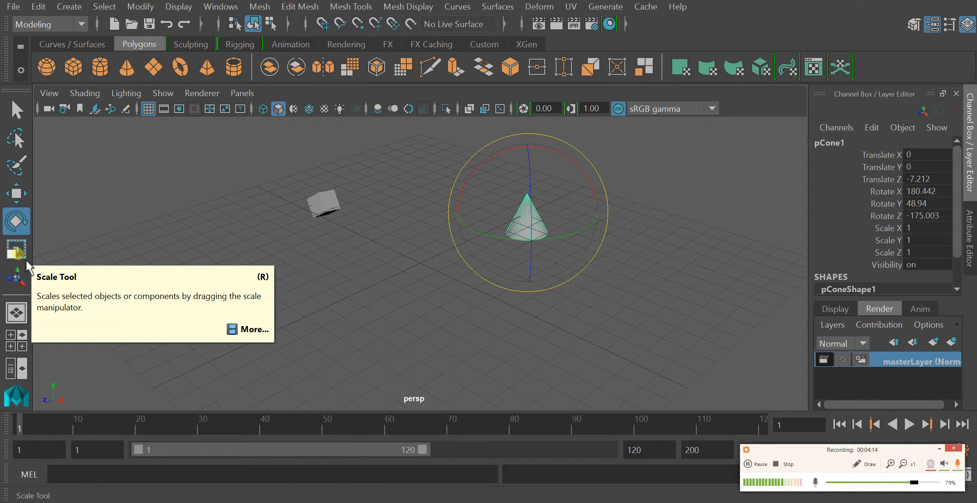
pyautogui.click(16, 250)
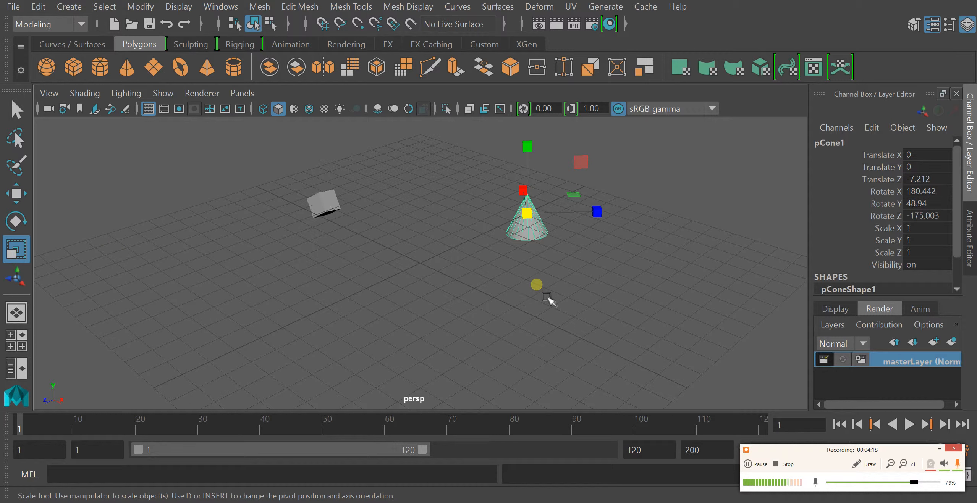
pyautogui.click(597, 374)
pyautogui.click(526, 220)
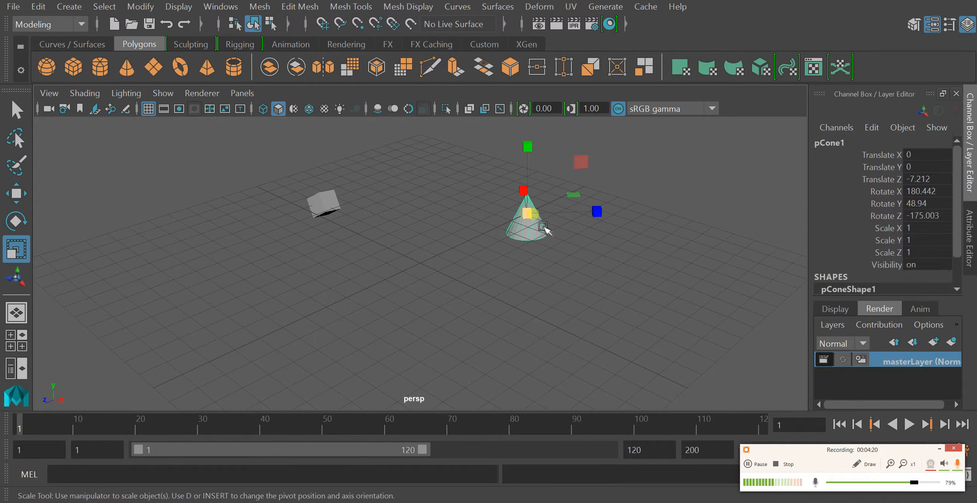
pyautogui.moveTo(598, 211); pyautogui.dragTo(674, 234)
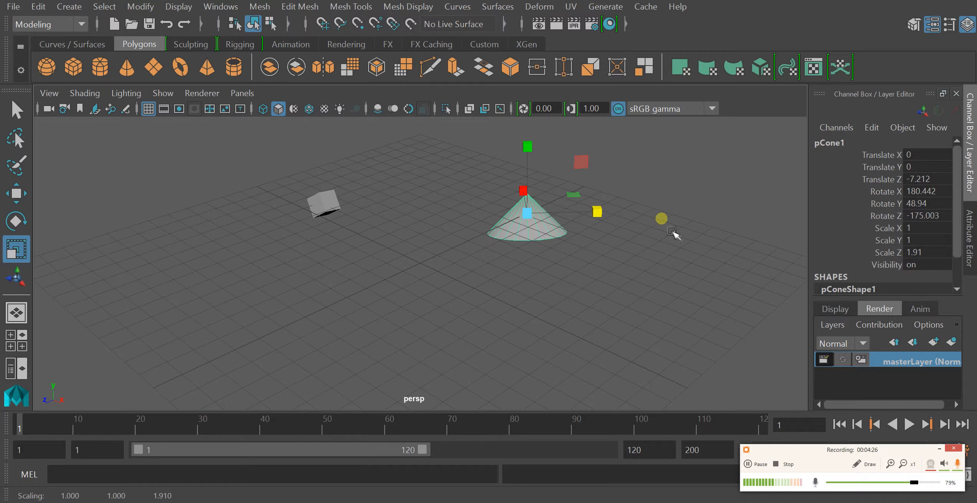
pyautogui.moveTo(543, 162)
pyautogui.mouseDown()
pyautogui.moveTo(540, 147)
pyautogui.moveTo(542, 162)
pyautogui.mouseUp()
# Step: Scale the cube uniformly to about 5.04 on all three axes, keeping it selected
pyautogui.click(338, 218)
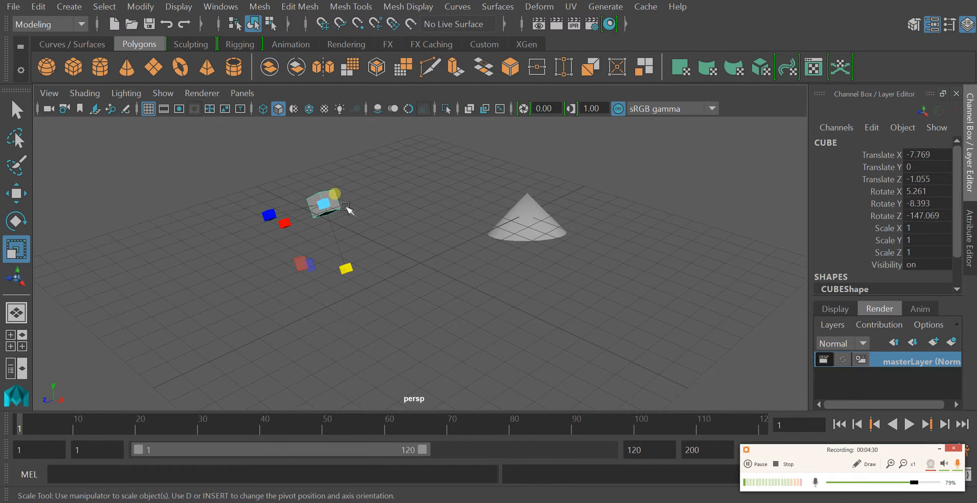
pyautogui.moveTo(345, 208); pyautogui.dragTo(406, 234)
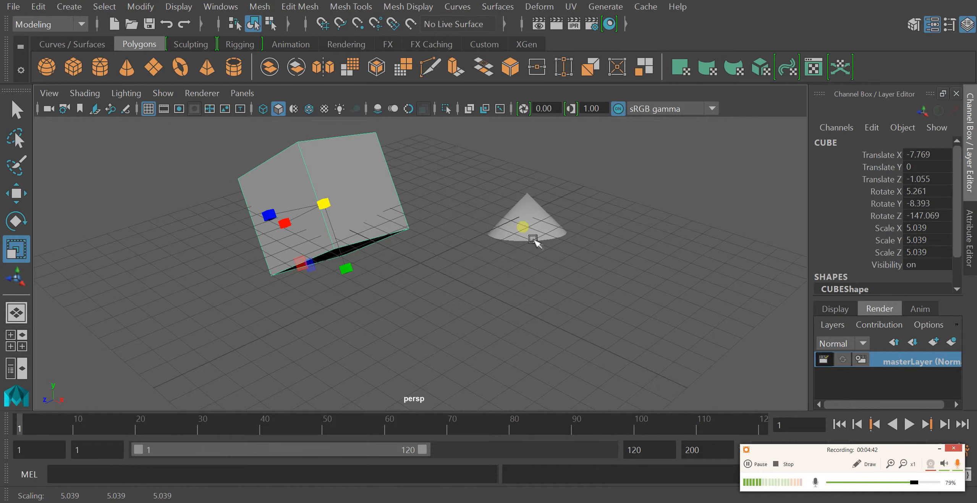
pyautogui.click(549, 237)
pyautogui.hotkey('ctrl', 'z')
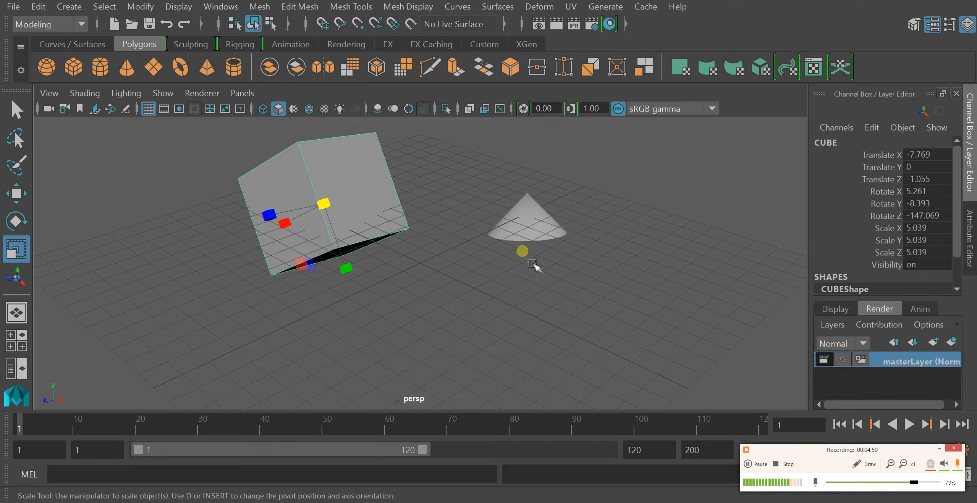
# Step: Select the cone and create an empty render layer
pyautogui.click(540, 226)
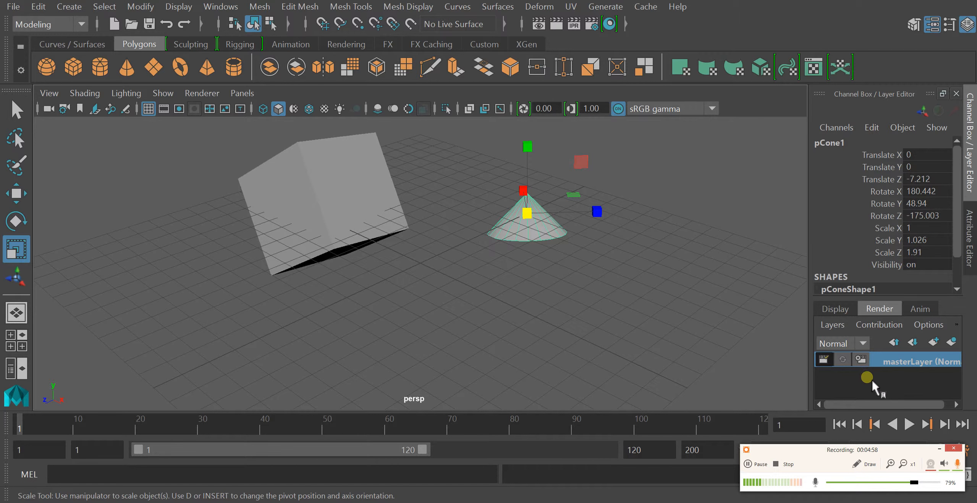
pyautogui.click(832, 325)
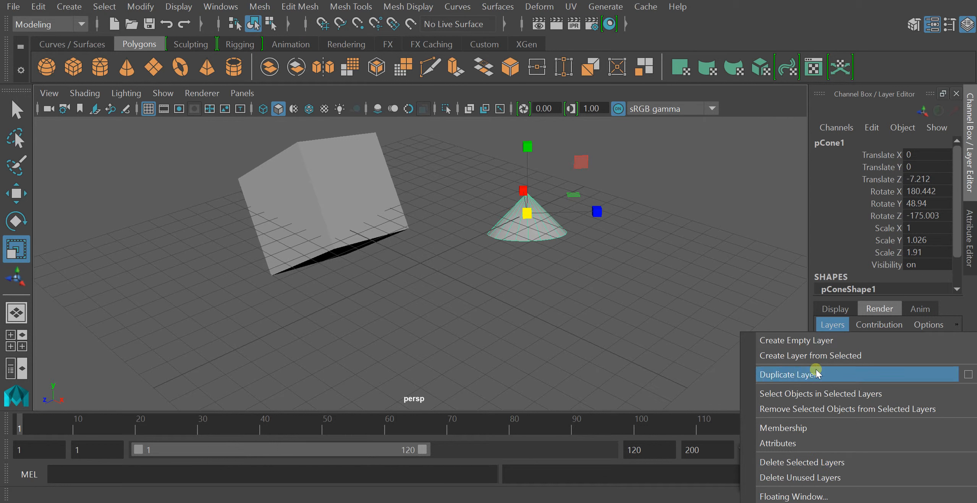
pyautogui.click(775, 342)
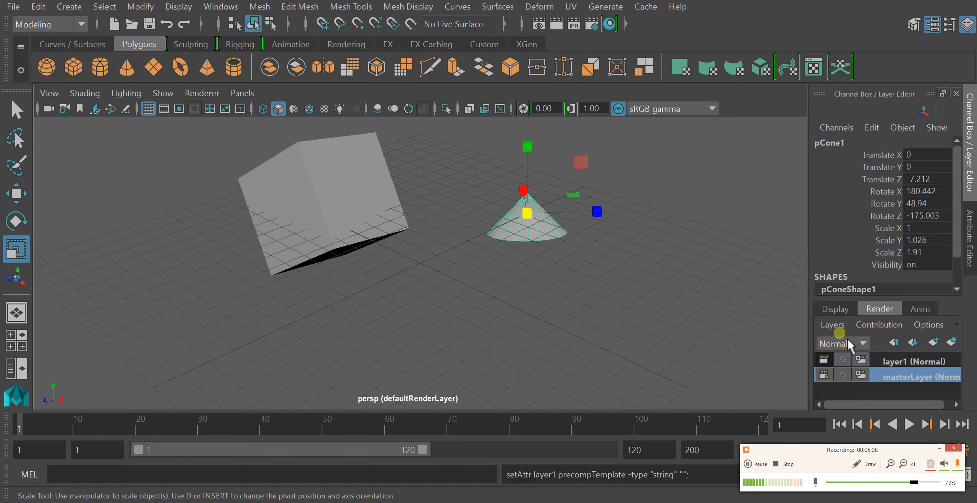
# Step: Create an empty display layer and rename it CubeLayer
pyautogui.click(835, 309)
pyautogui.click(832, 325)
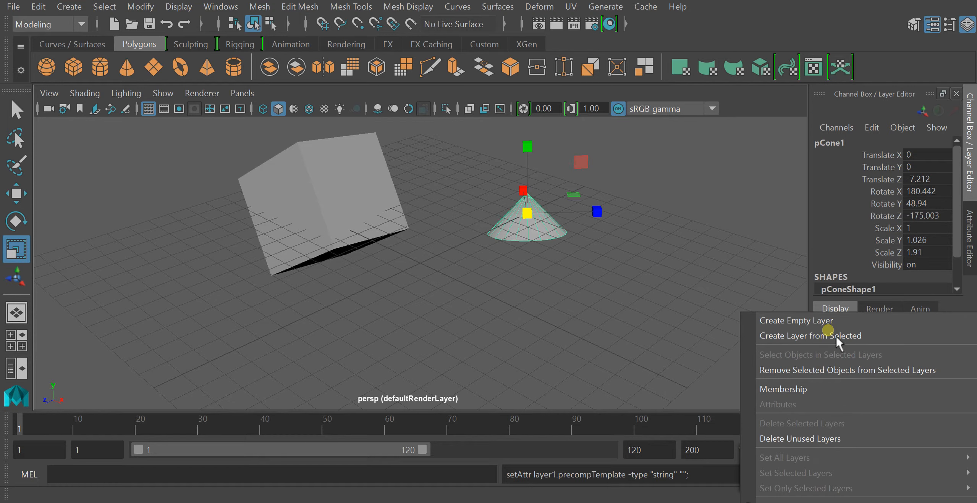
pyautogui.click(811, 320)
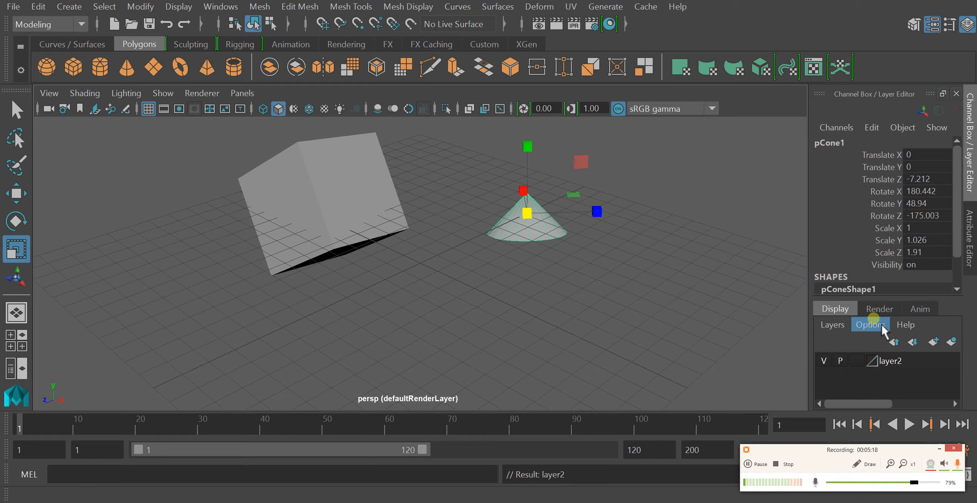
pyautogui.click(898, 361)
pyautogui.doubleClick(899, 365)
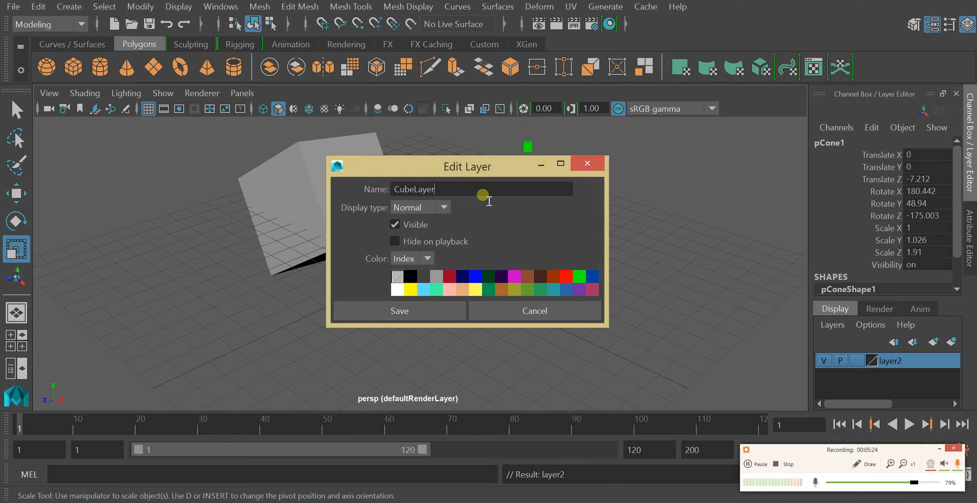
pyautogui.click(417, 317)
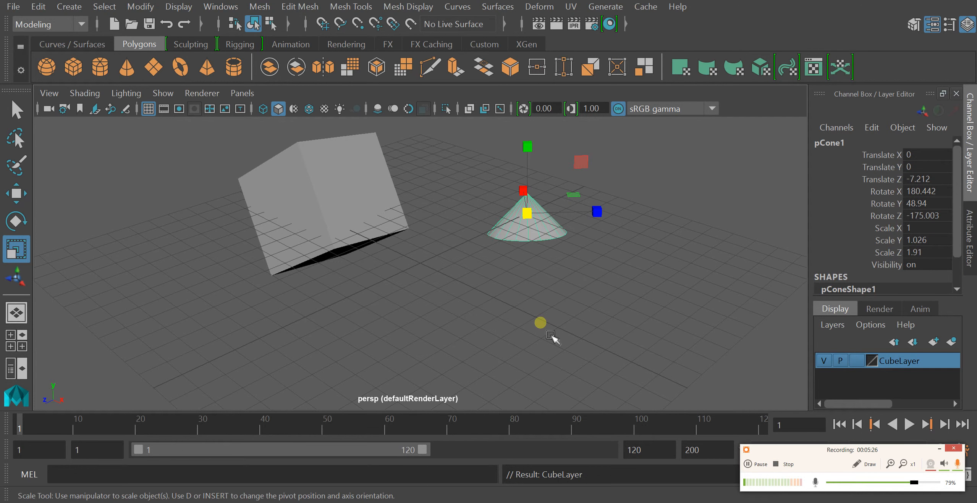
# Step: Select the cube and add it to the display layer CubeLayer
pyautogui.click(322, 199)
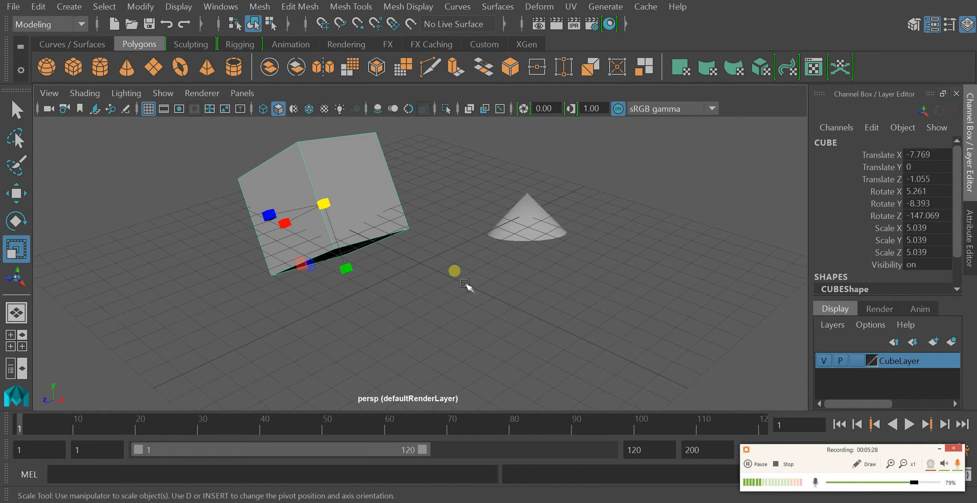
pyautogui.rightClick(899, 360)
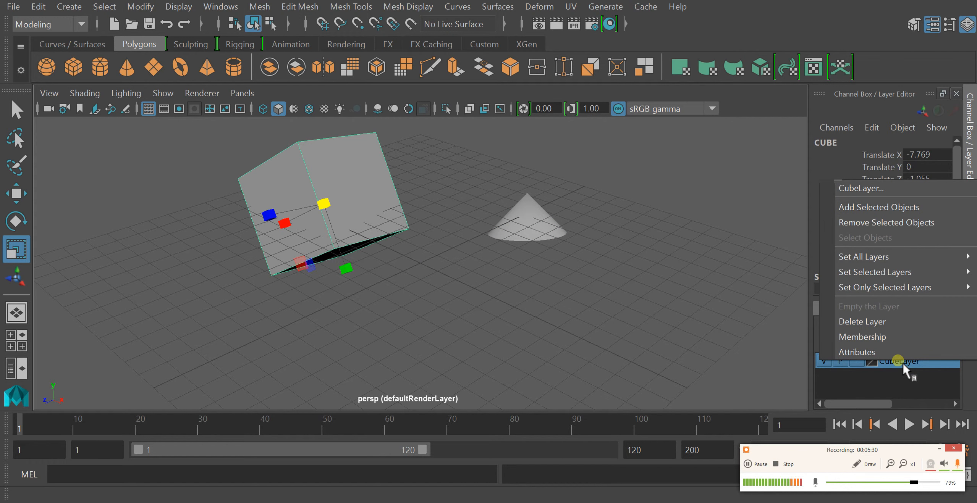
pyautogui.click(905, 207)
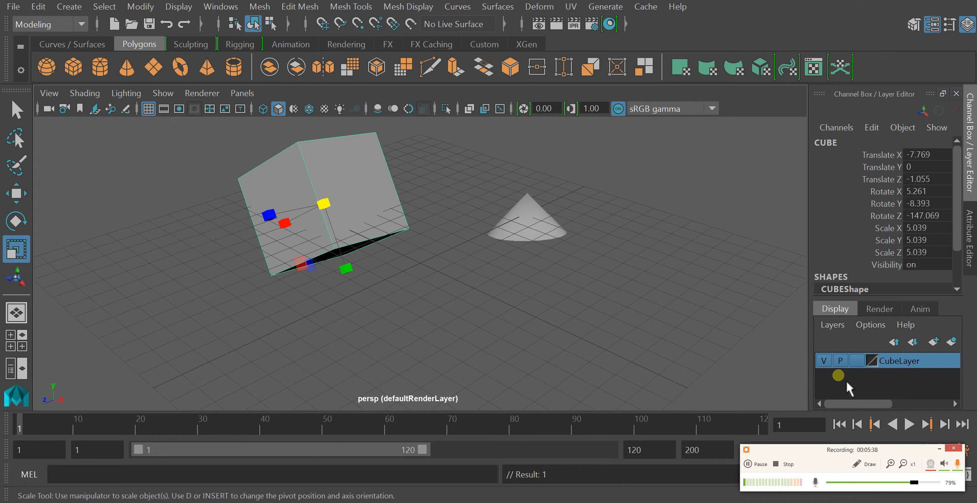
# Step: Test CubeLayer's visibility by hiding and showing it, selecting the cone while the layer is hidden, and leave the layer shown
pyautogui.click(824, 363)
pyautogui.click(823, 362)
pyautogui.click(824, 362)
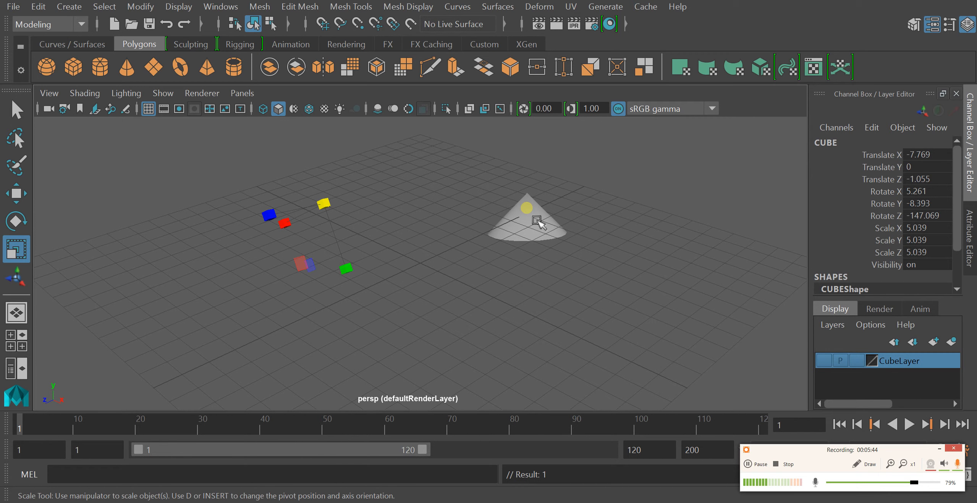
pyautogui.click(530, 211)
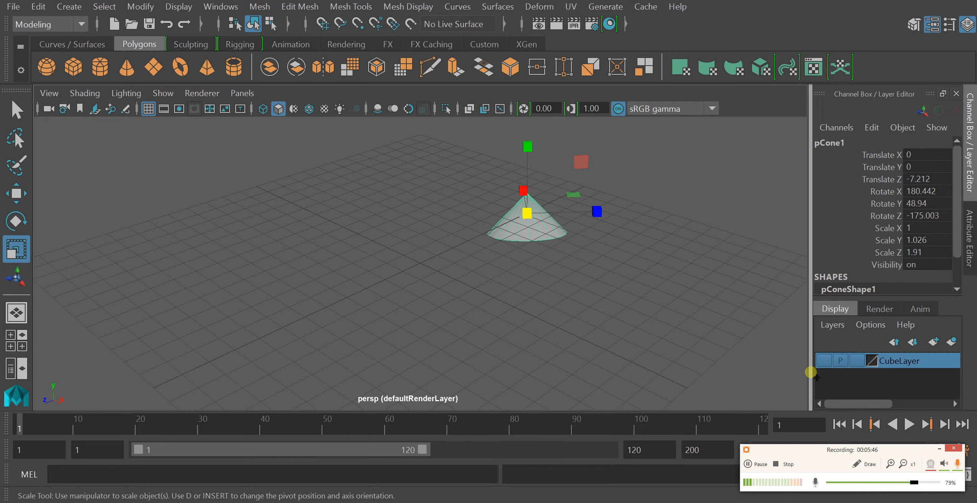
pyautogui.click(824, 362)
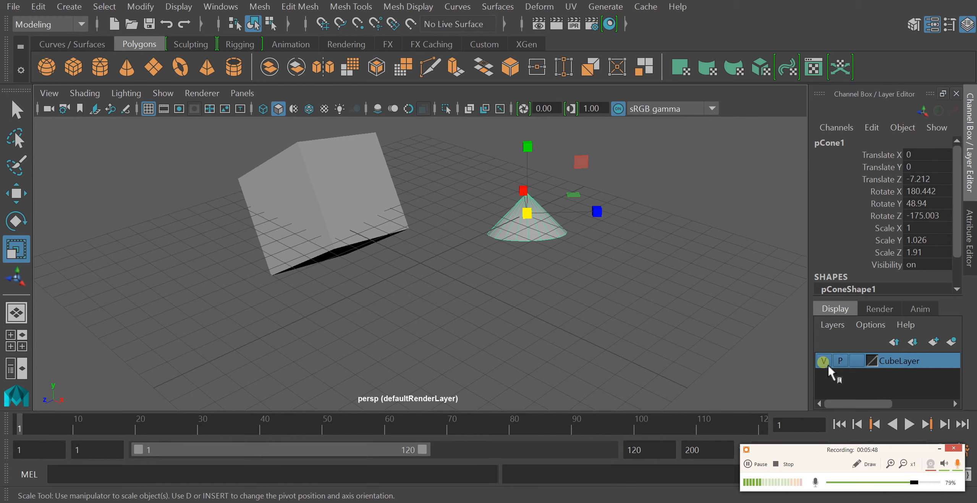